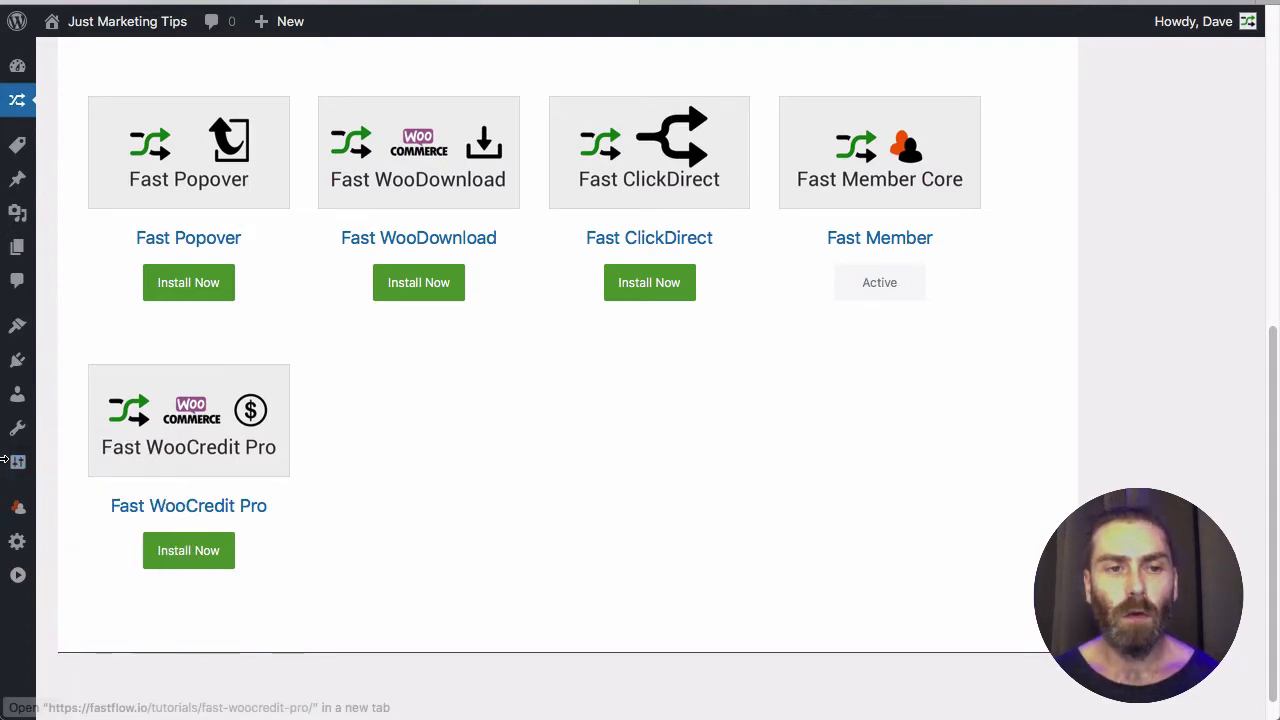
Step: Open the FastMember general settings and review the sender name and sender email under Mailing Settings
mouse_move(12, 512)
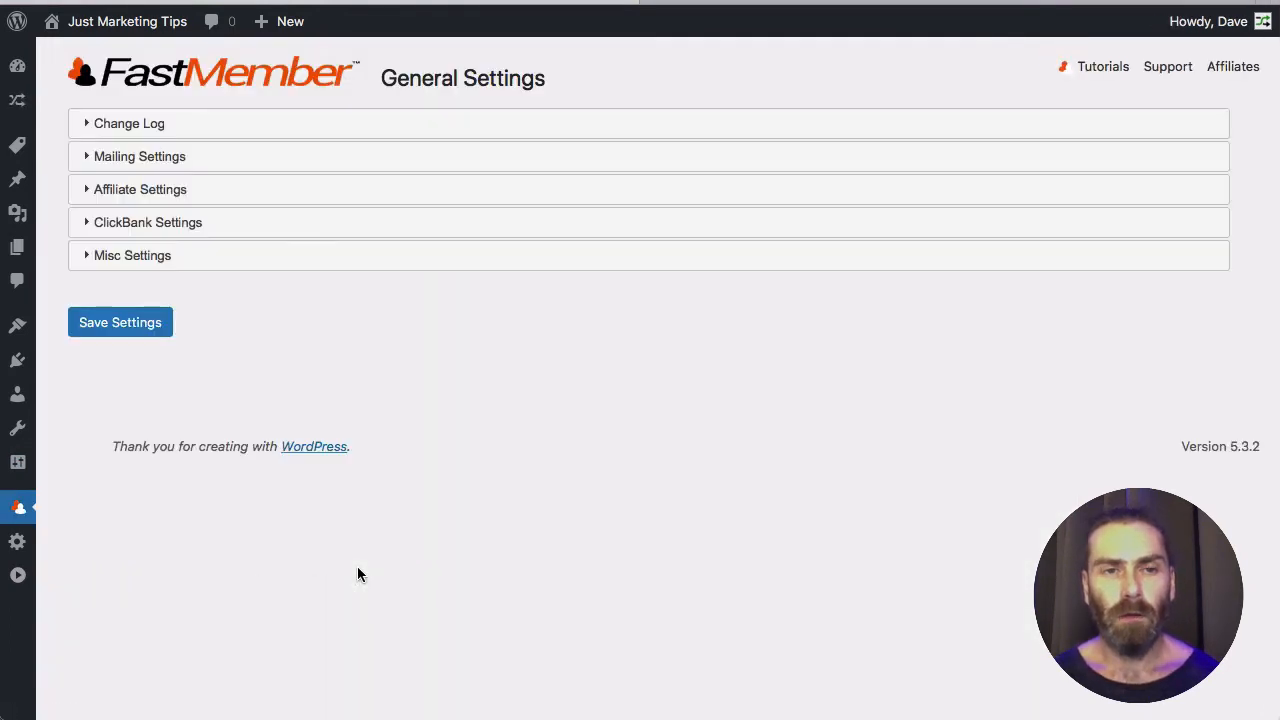
click(163, 158)
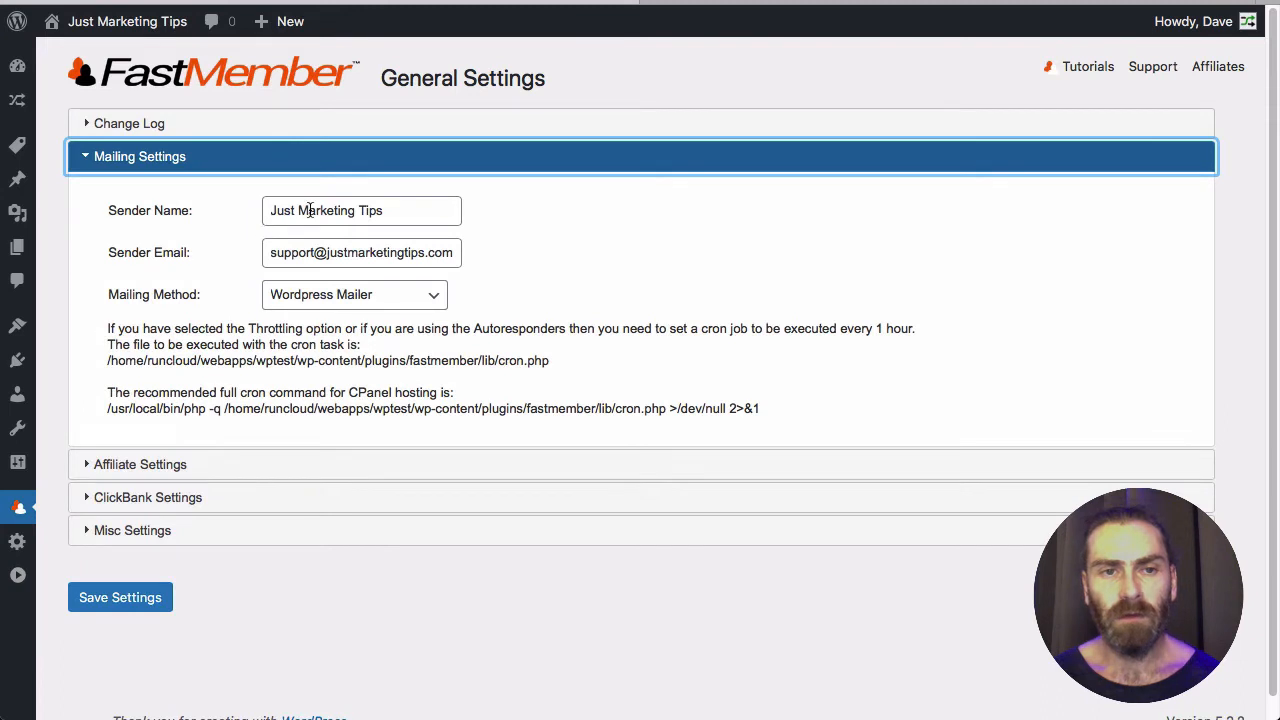
drag(268, 212, 417, 209)
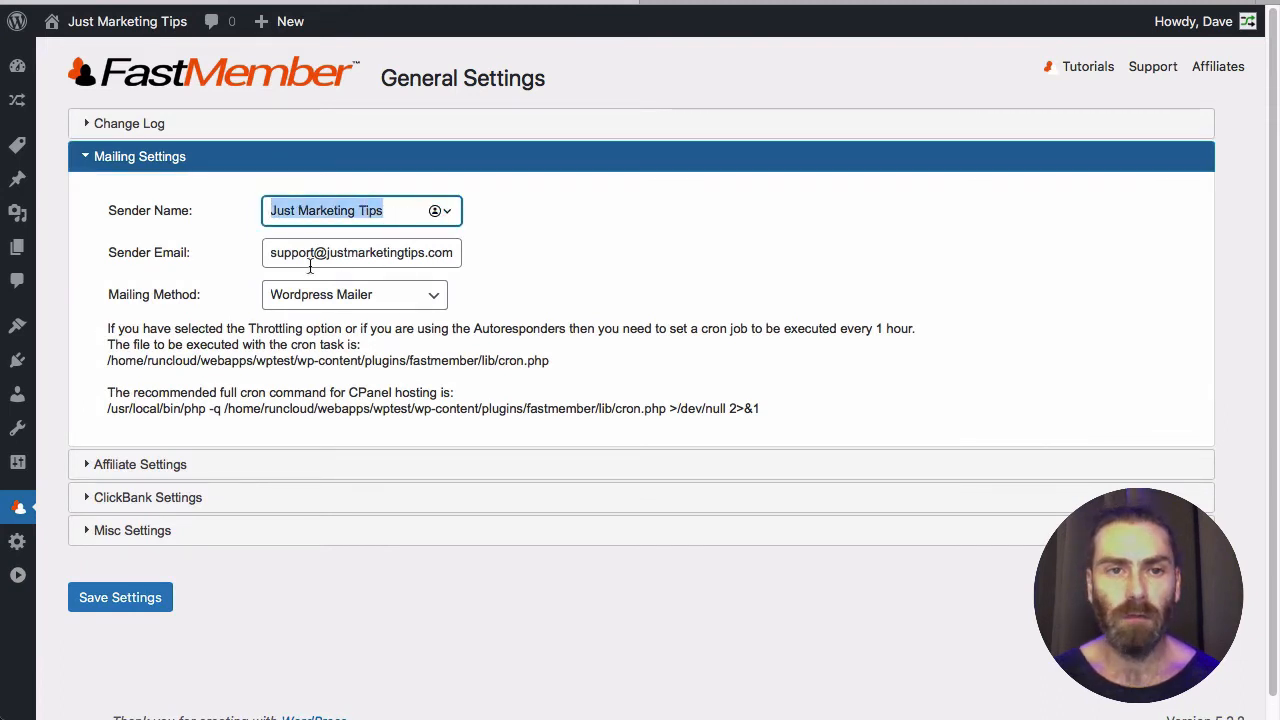
click(140, 256)
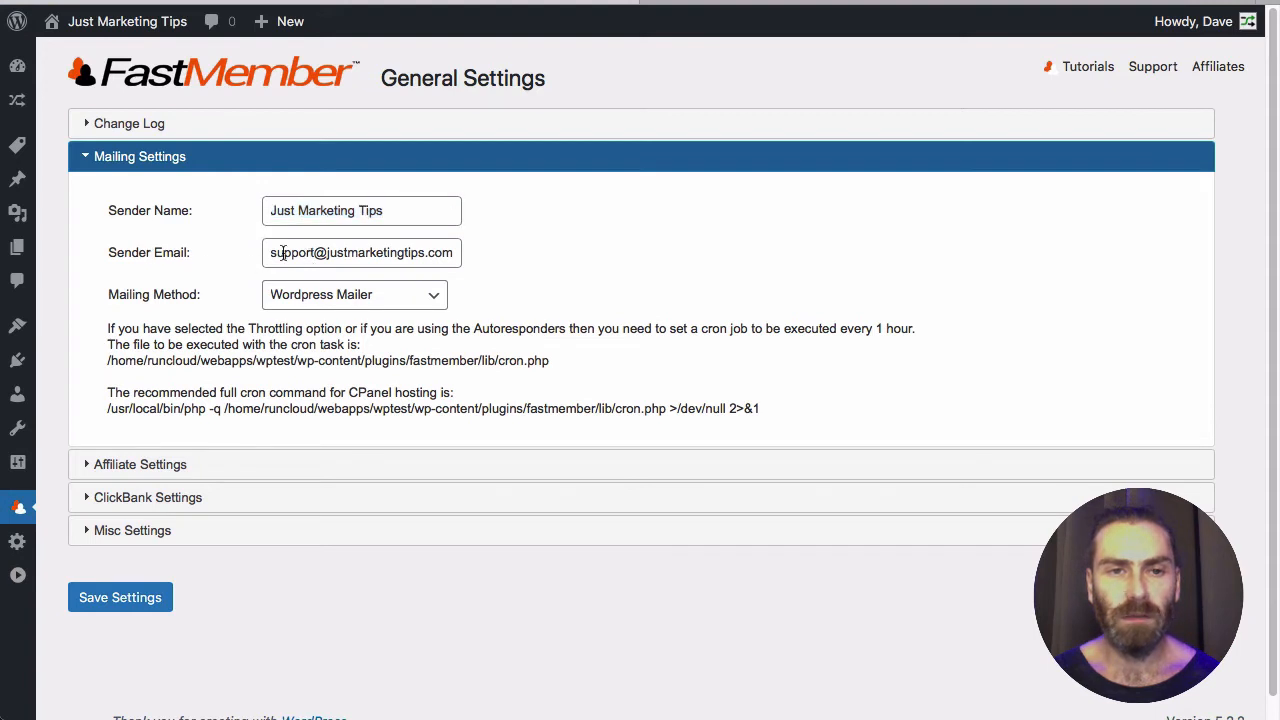
click(284, 253)
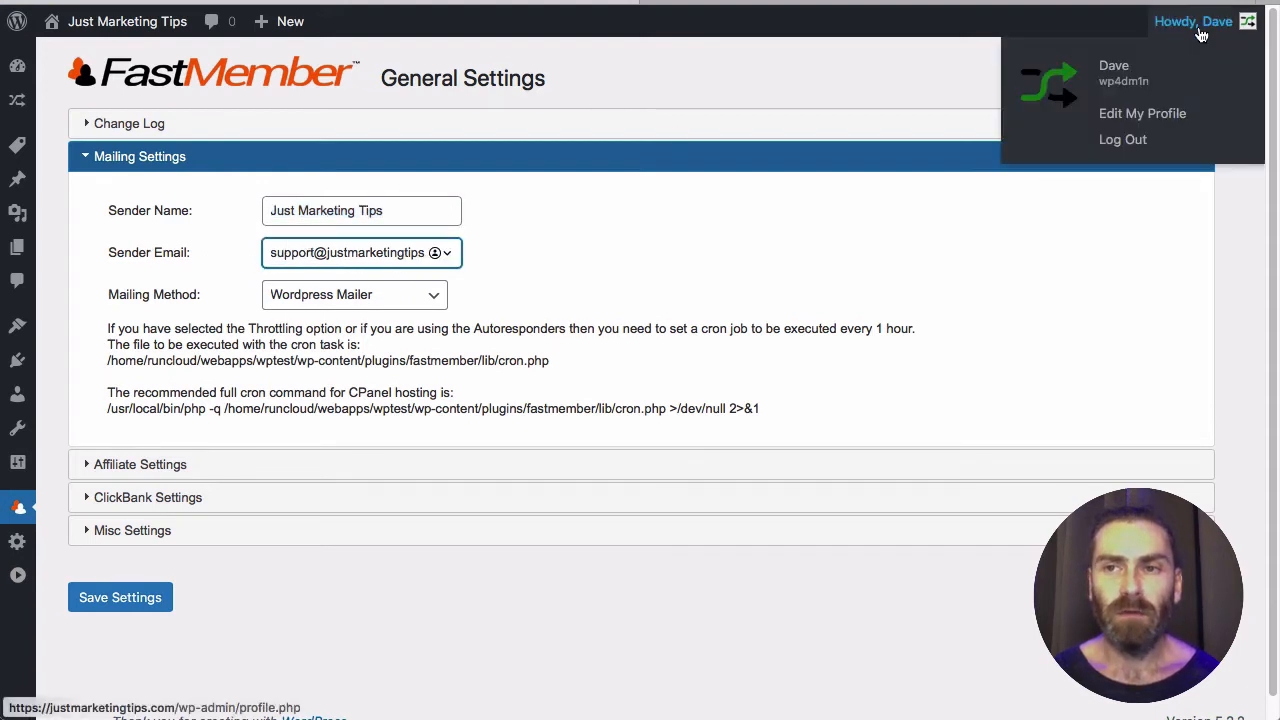
mouse_move(1196, 28)
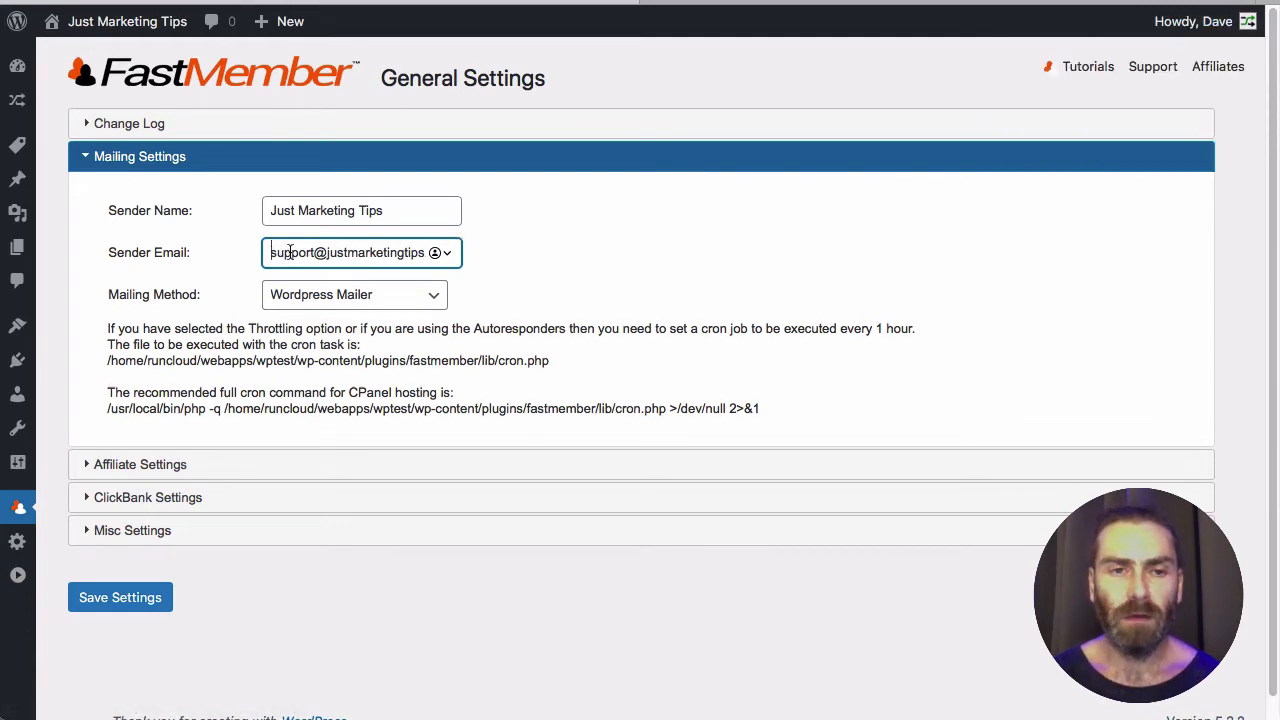
double_click(297, 250)
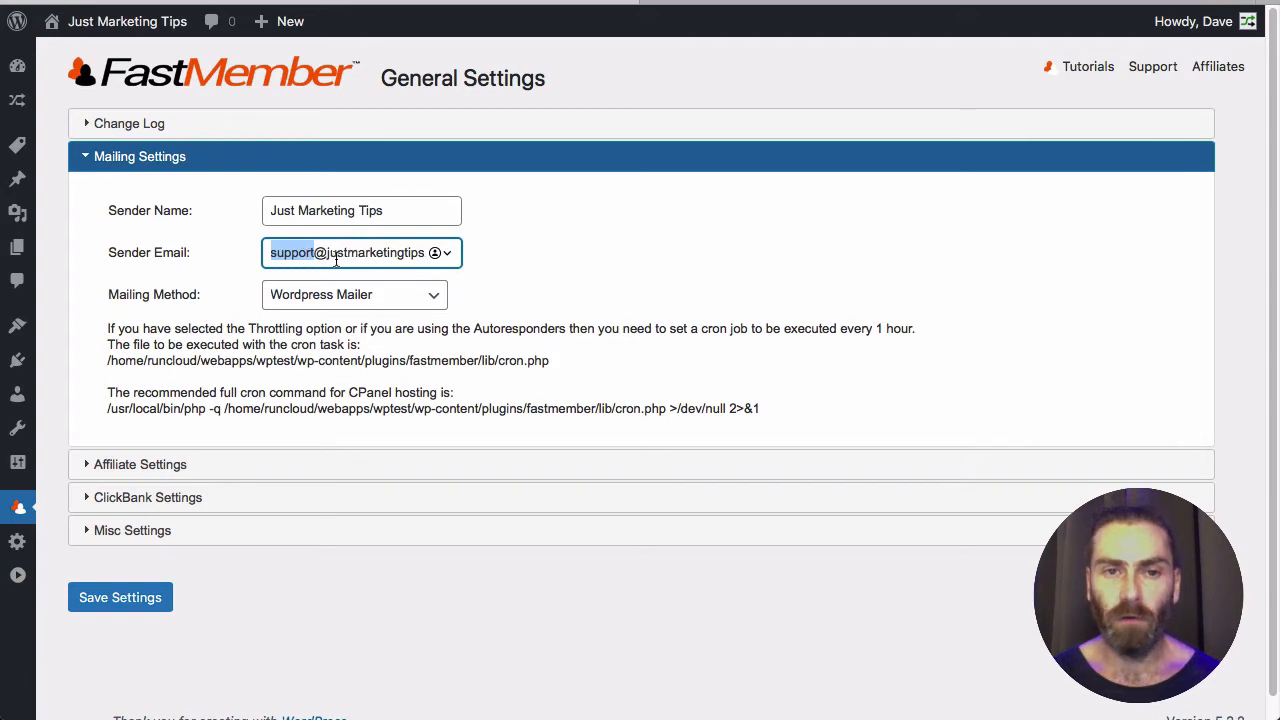
drag(410, 252, 472, 252)
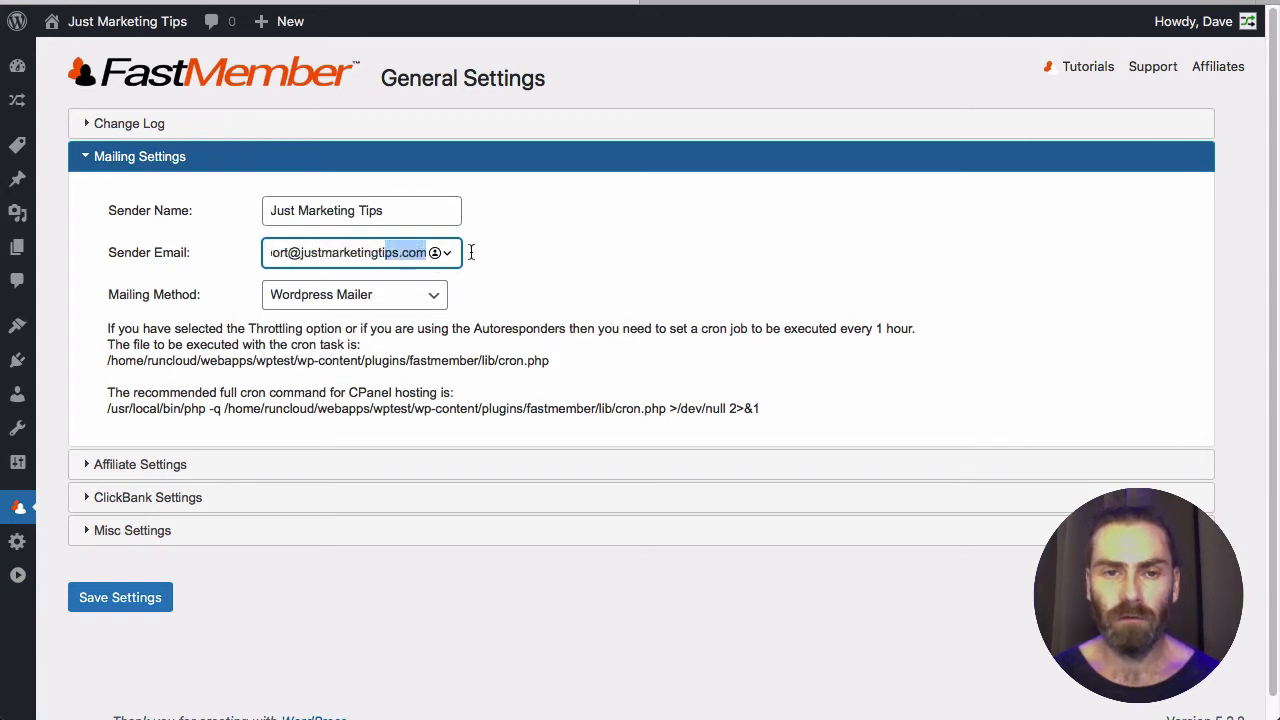
click(356, 255)
drag(361, 257, 218, 260)
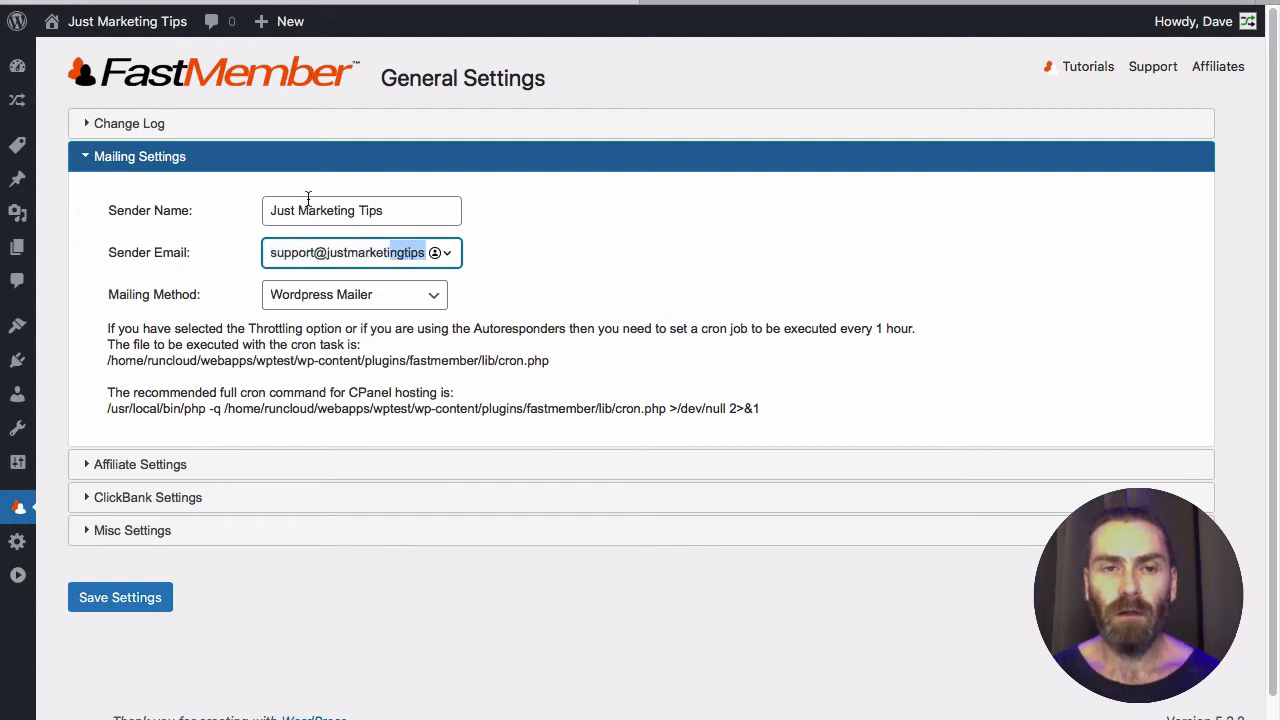
click(196, 300)
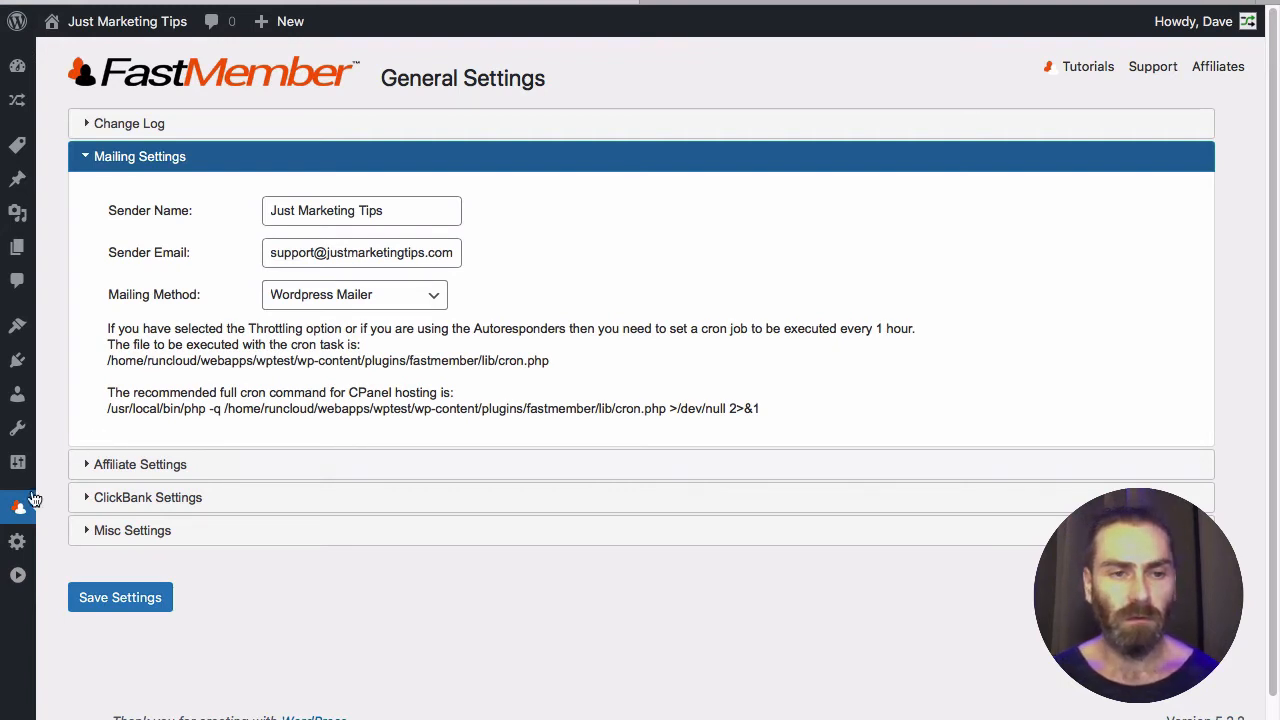
mouse_move(24, 540)
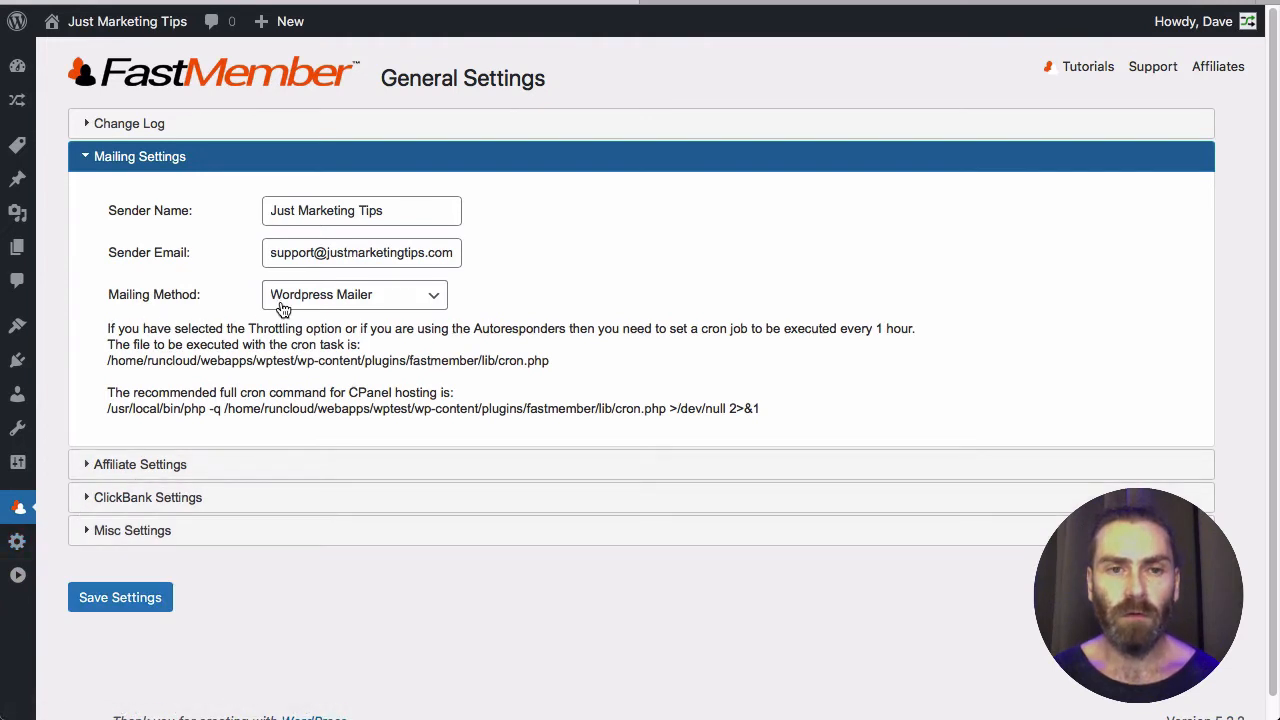
Step: Try the Self Hosted, SMTP Server and Send Grid mailing methods, then return the method to Wordpress Mailer
click(324, 298)
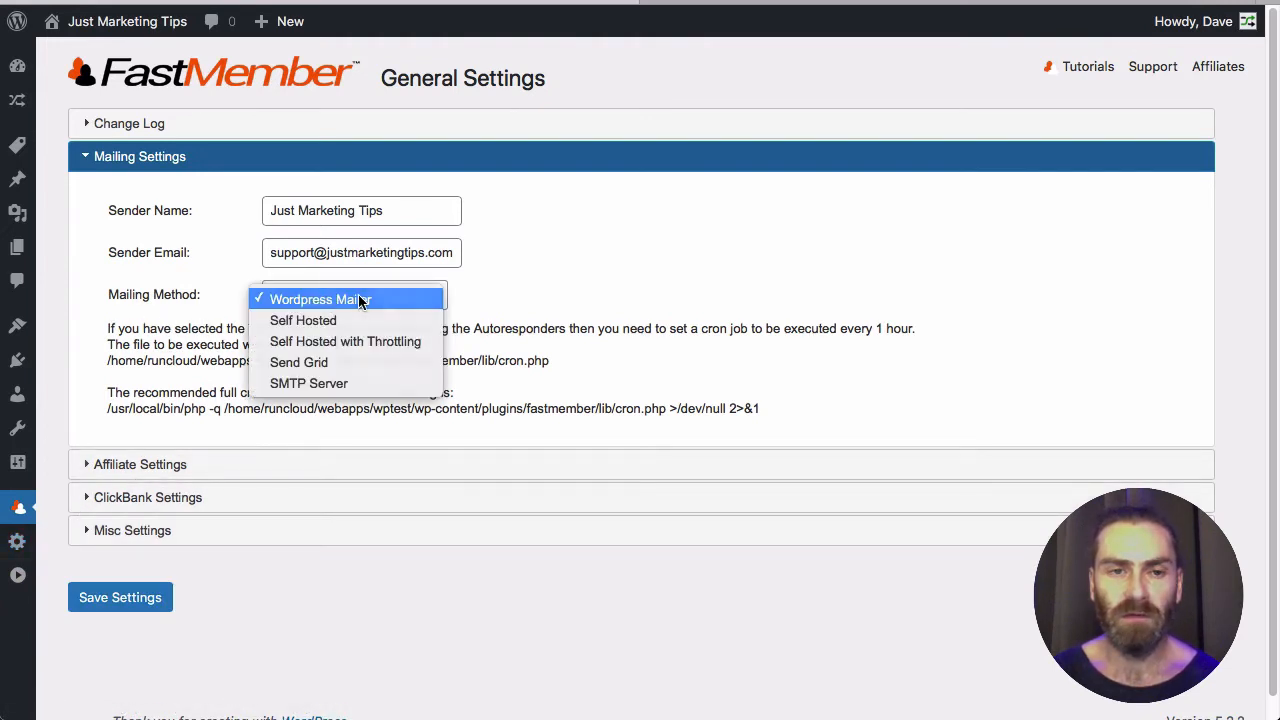
click(358, 299)
click(326, 298)
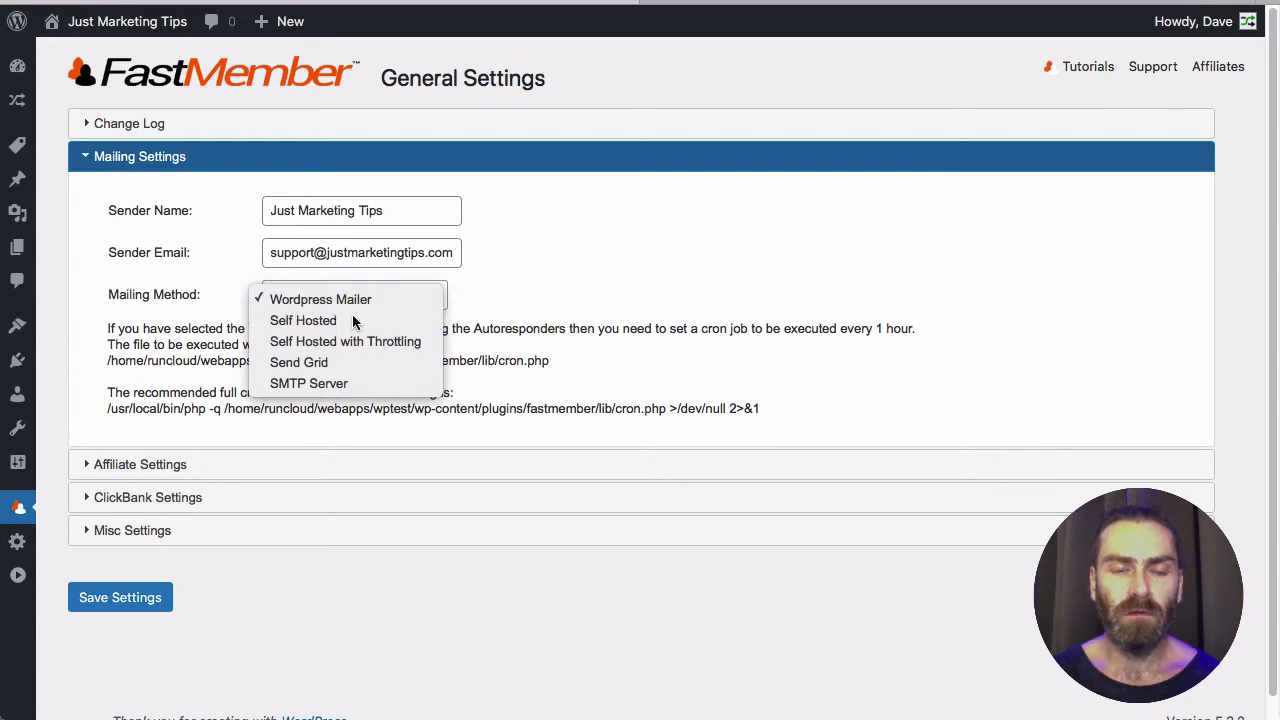
click(352, 320)
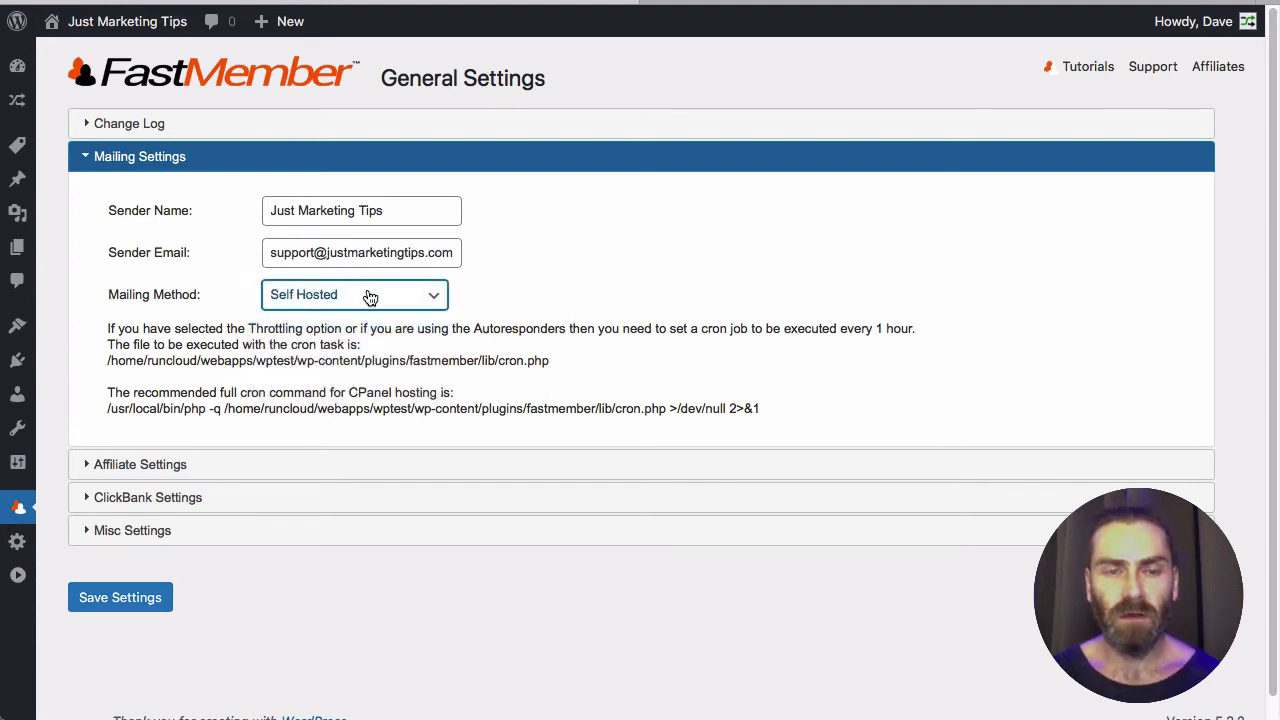
click(381, 296)
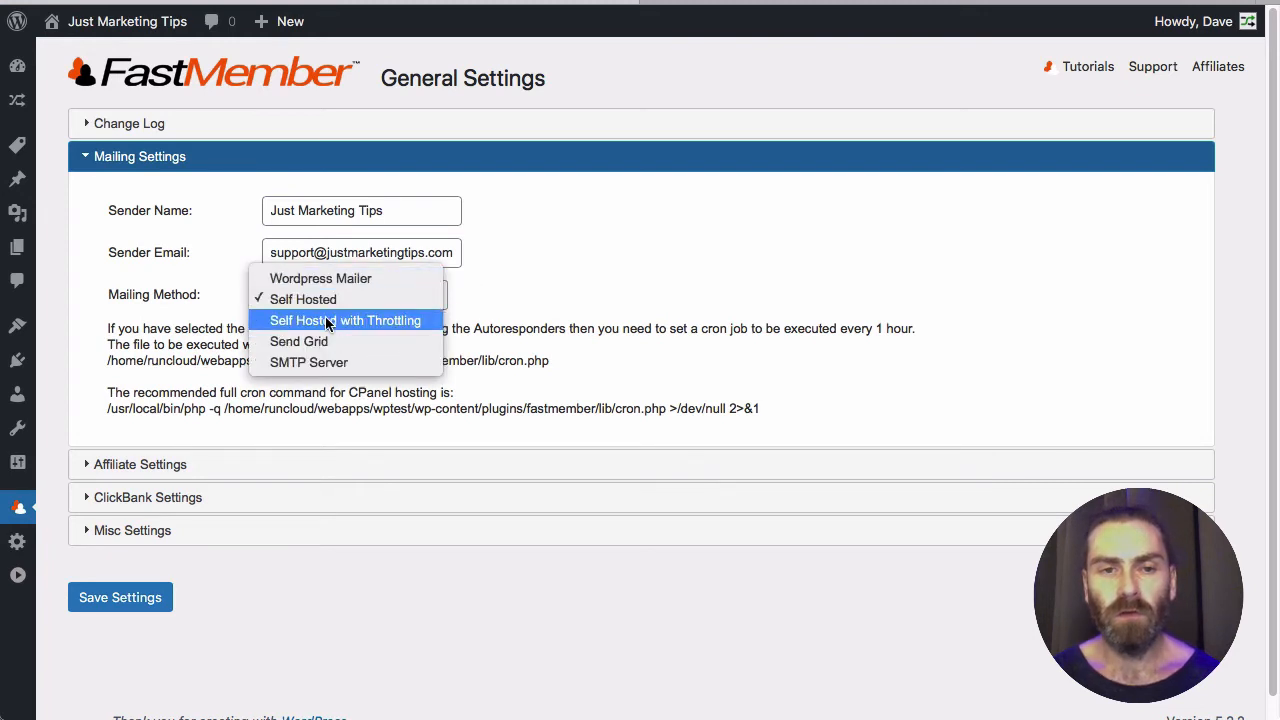
click(316, 363)
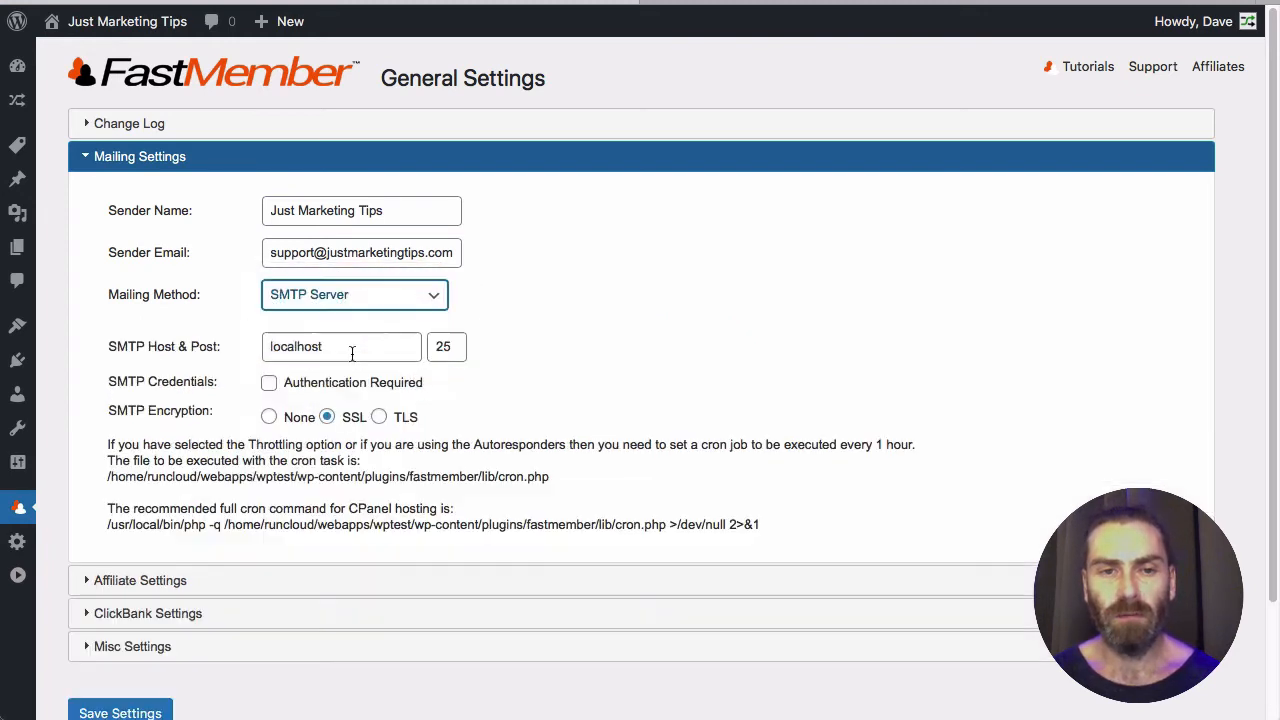
click(358, 306)
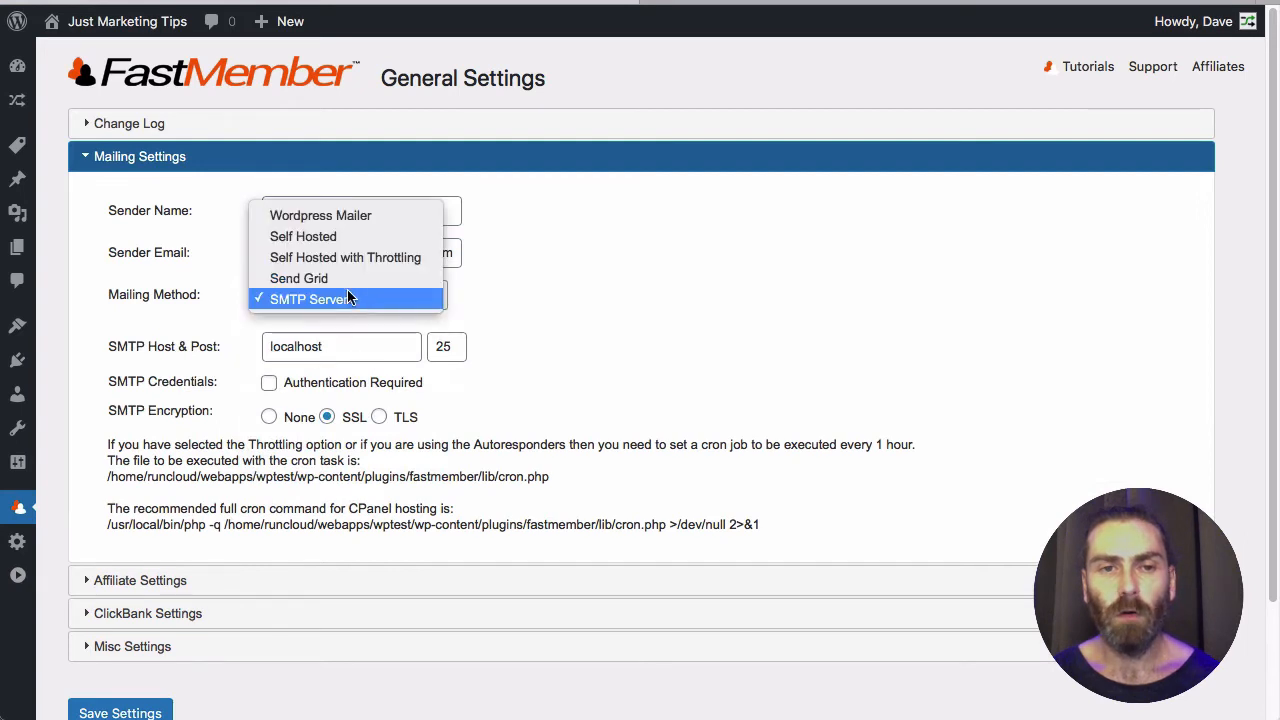
click(390, 273)
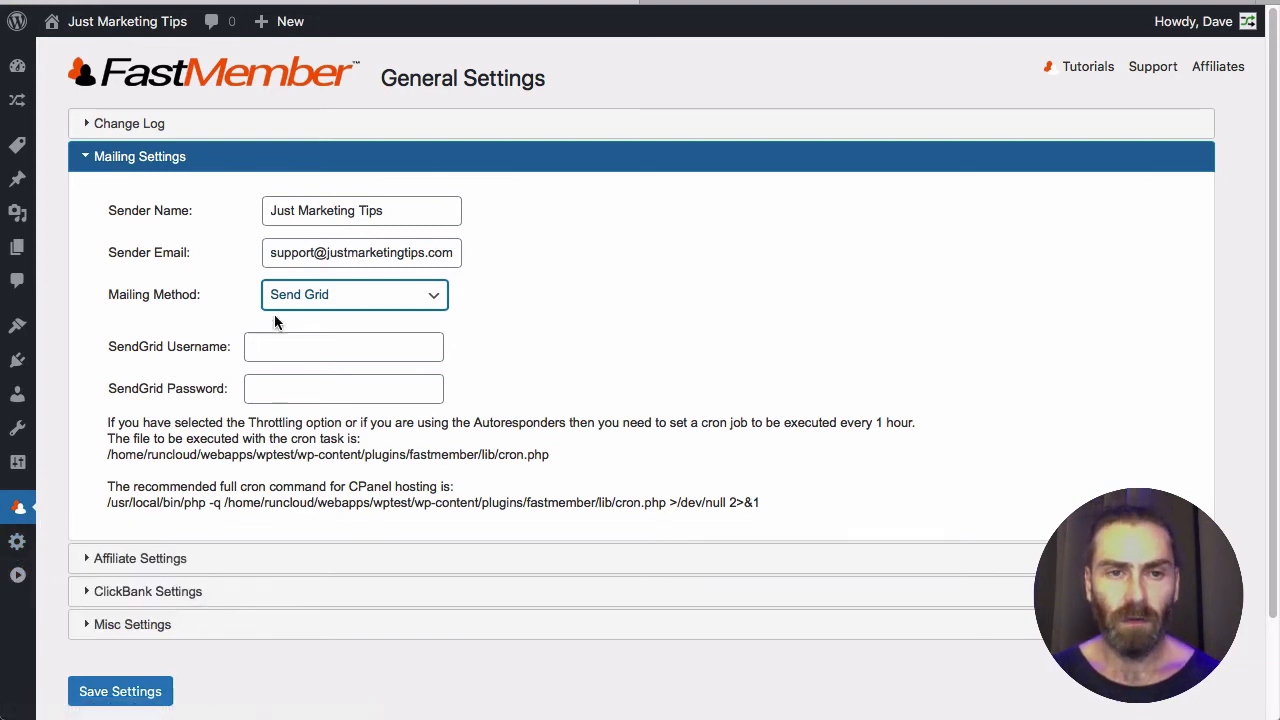
click(300, 294)
click(341, 236)
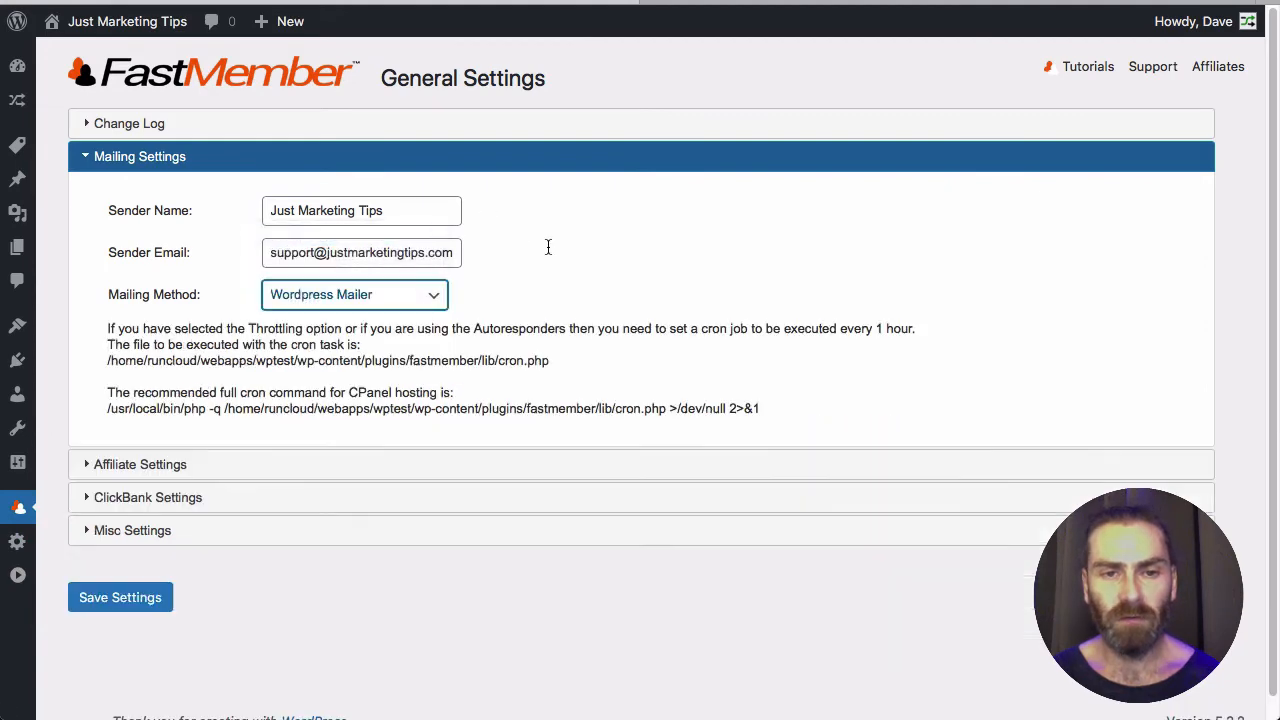
Step: Review the Affiliate Settings, enlarging the welcome message editor to read the full text and checking the withdrawal options
click(170, 466)
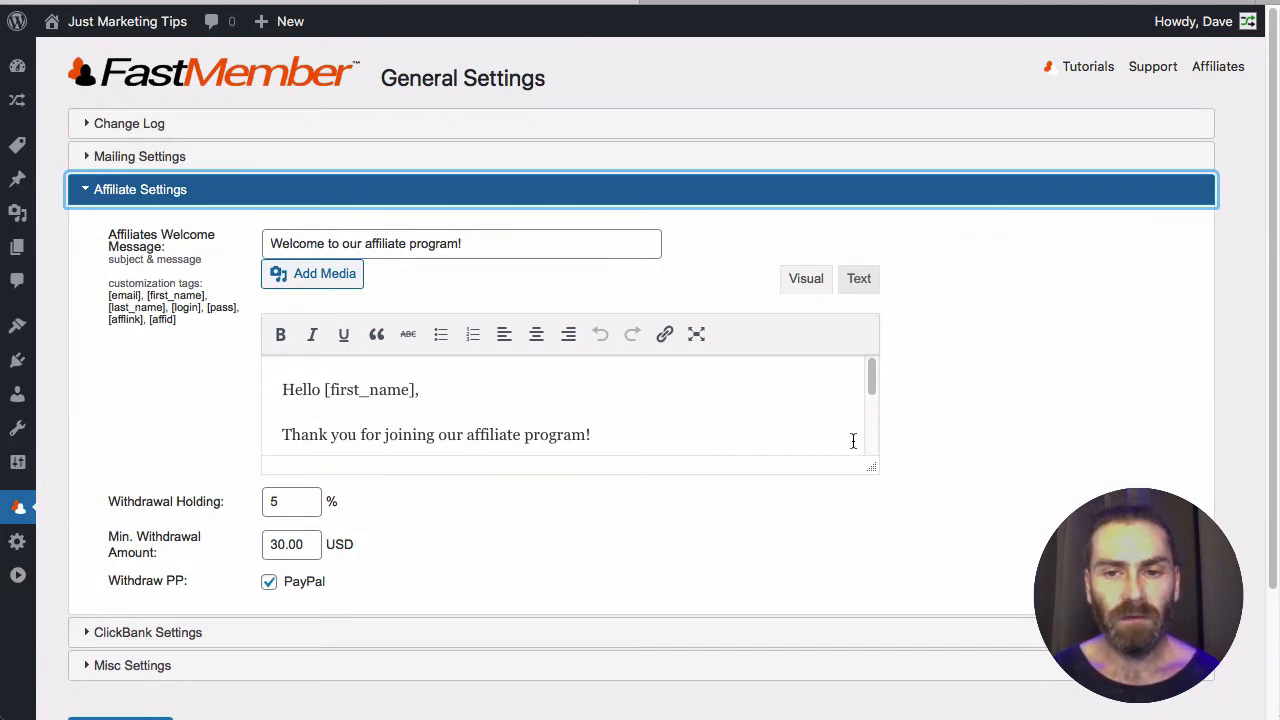
drag(871, 467, 883, 625)
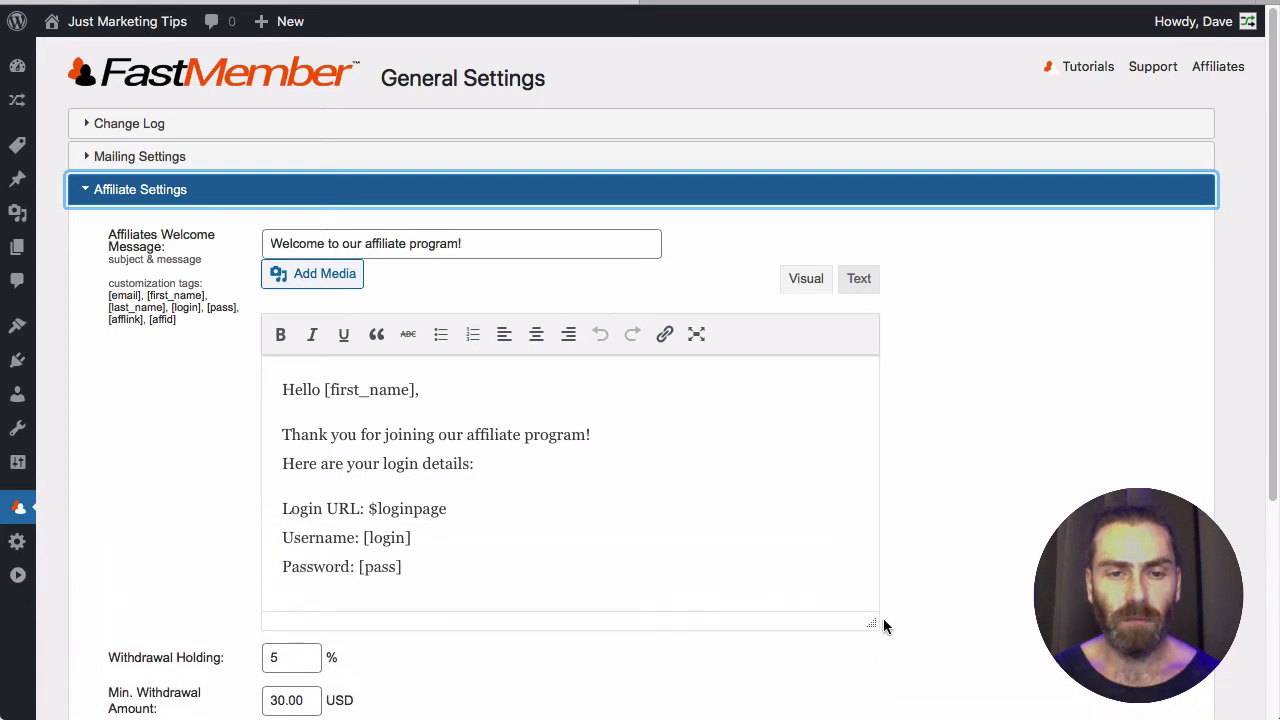
scroll(621, 548, down, 3)
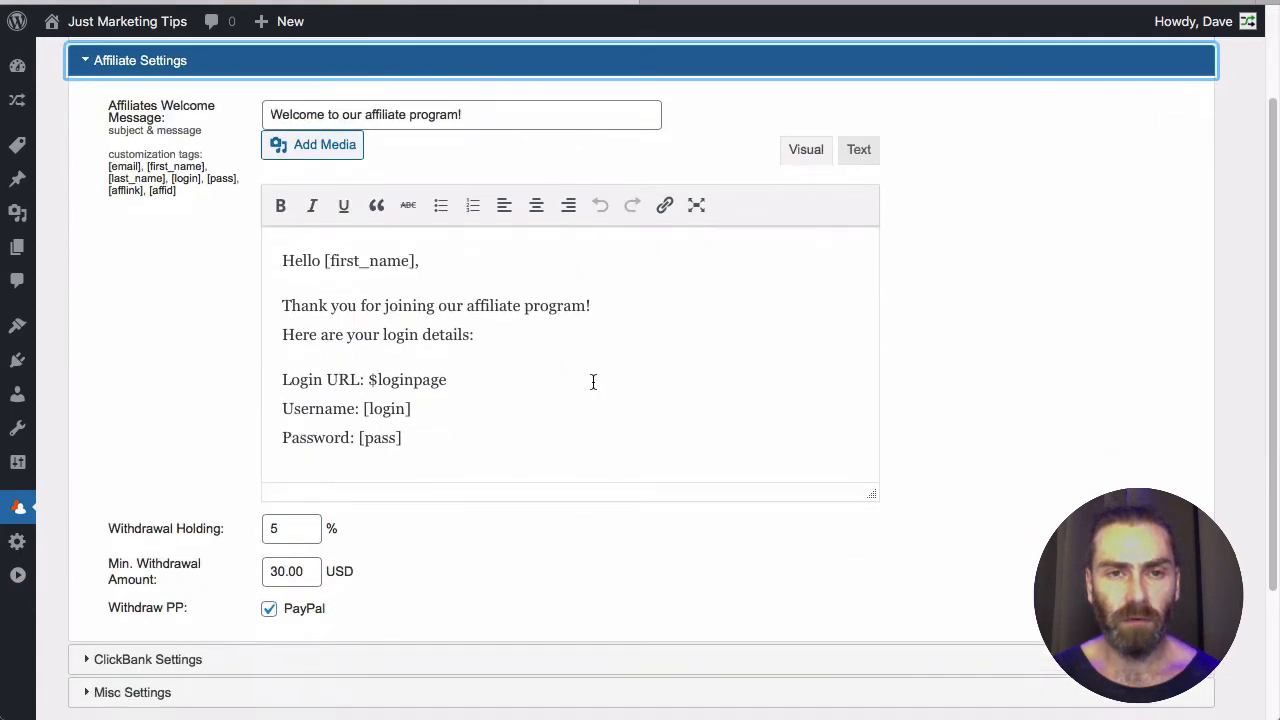
scroll(494, 275, up, 3)
scroll(473, 296, down, 3)
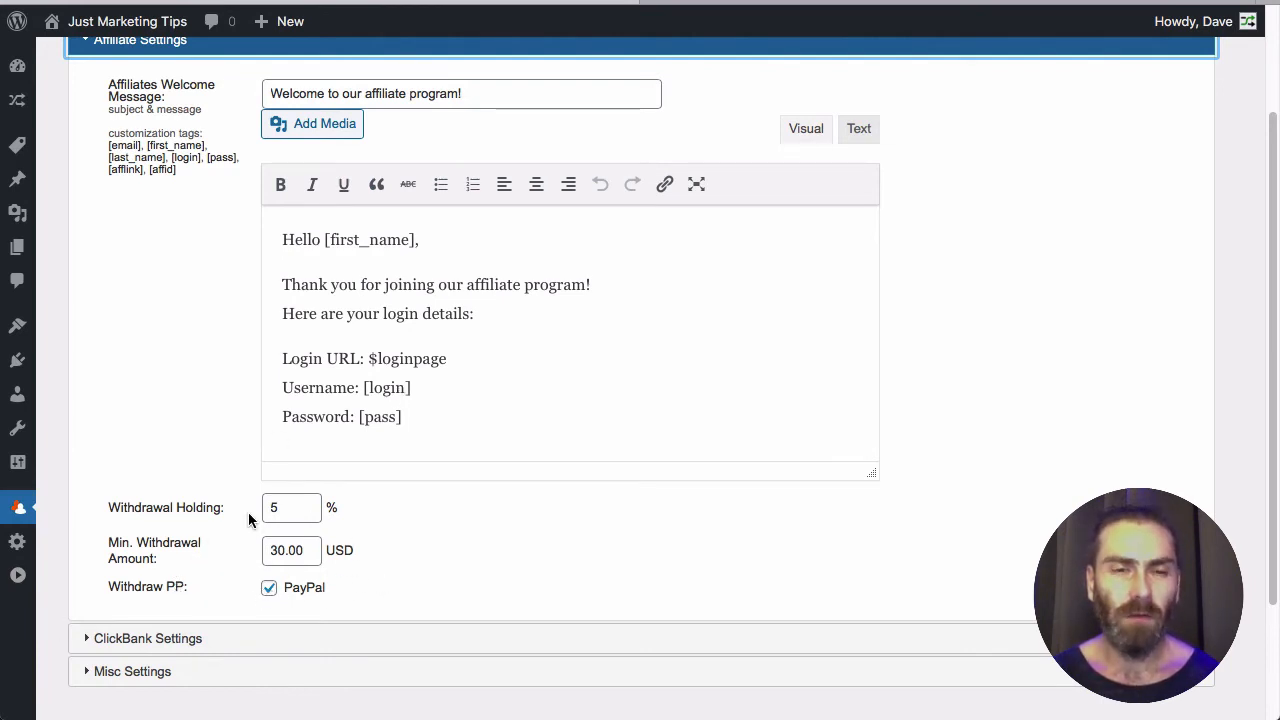
scroll(248, 512, up, 3)
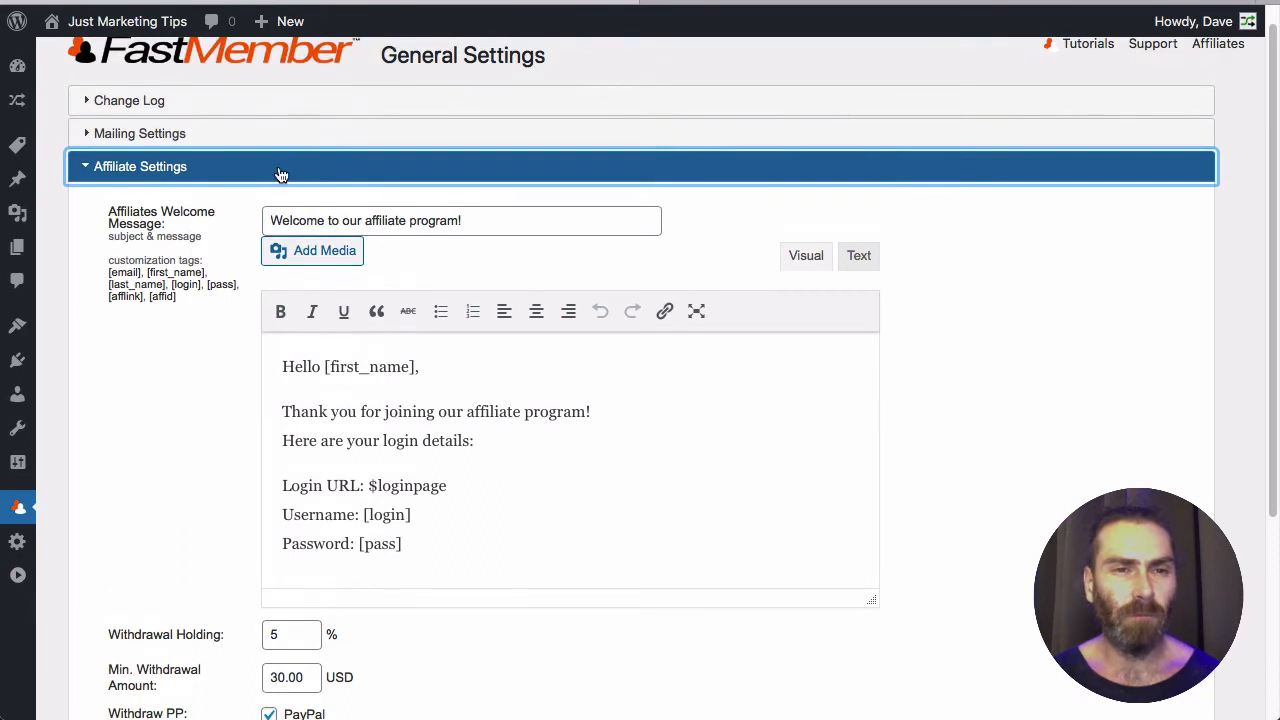
click(281, 175)
Step: Examine the secret code field in the ClickBank Settings, leave it empty and collapse the section
click(228, 226)
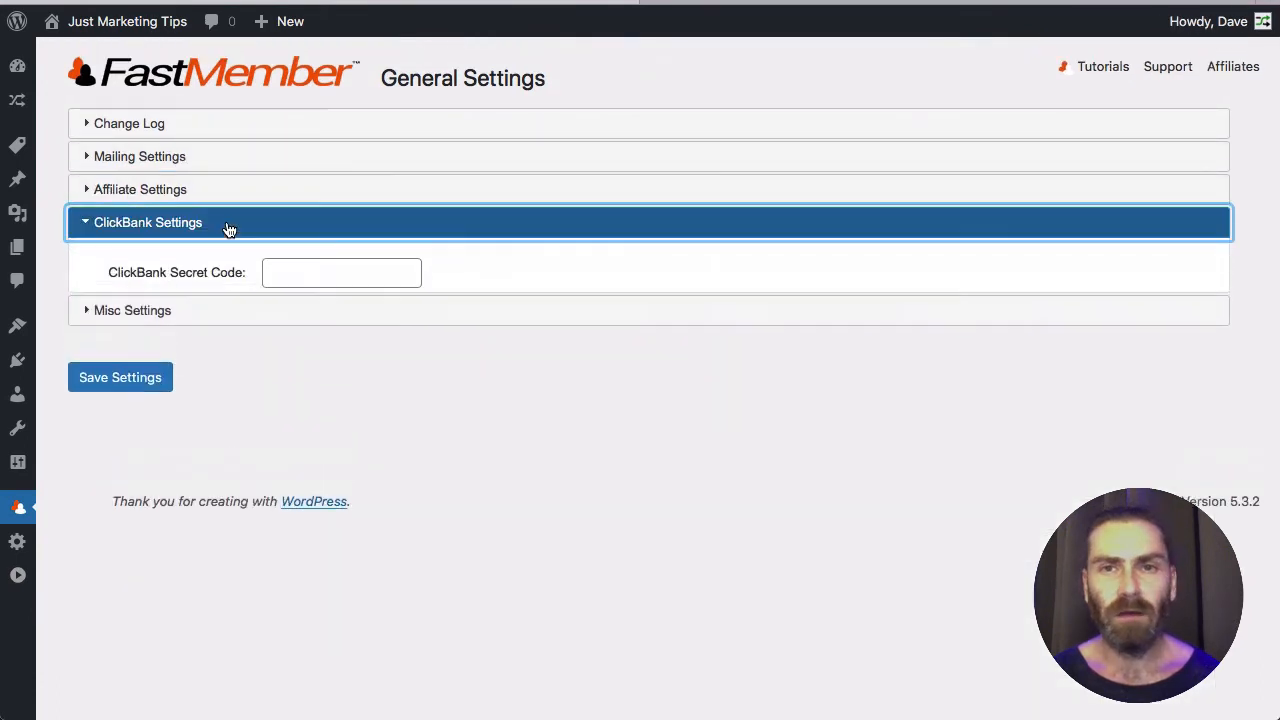
click(291, 279)
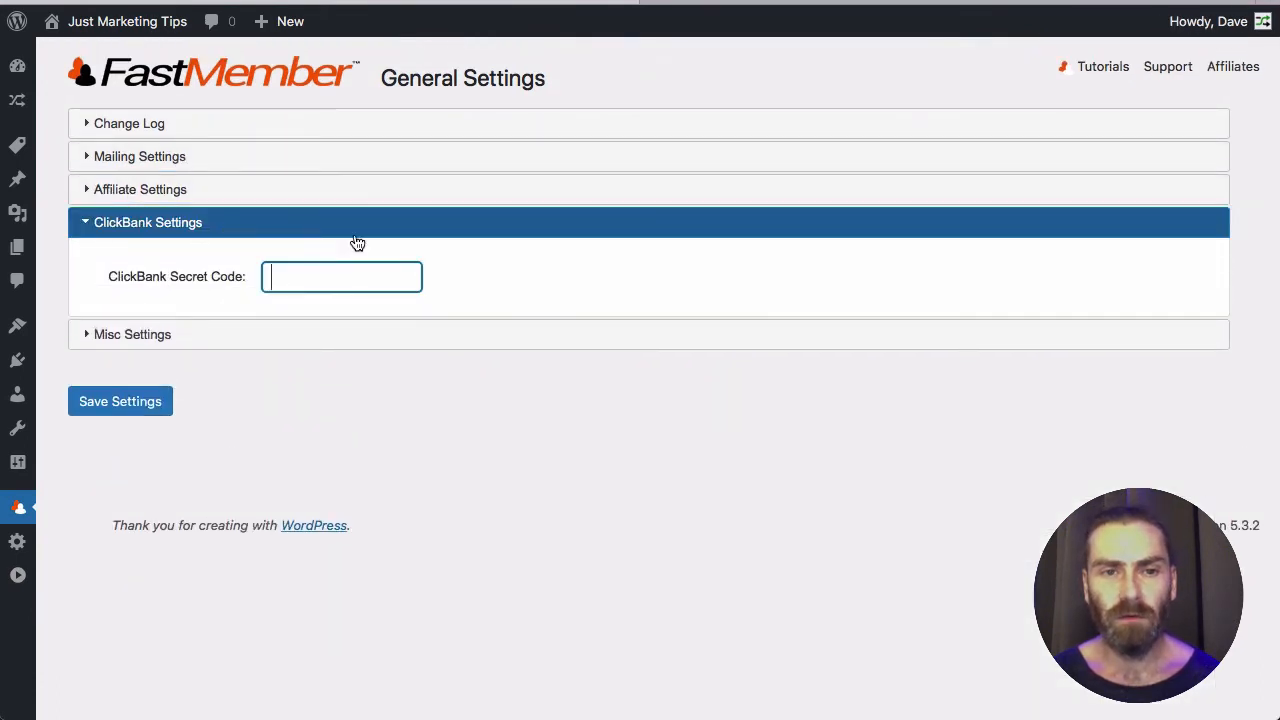
click(357, 242)
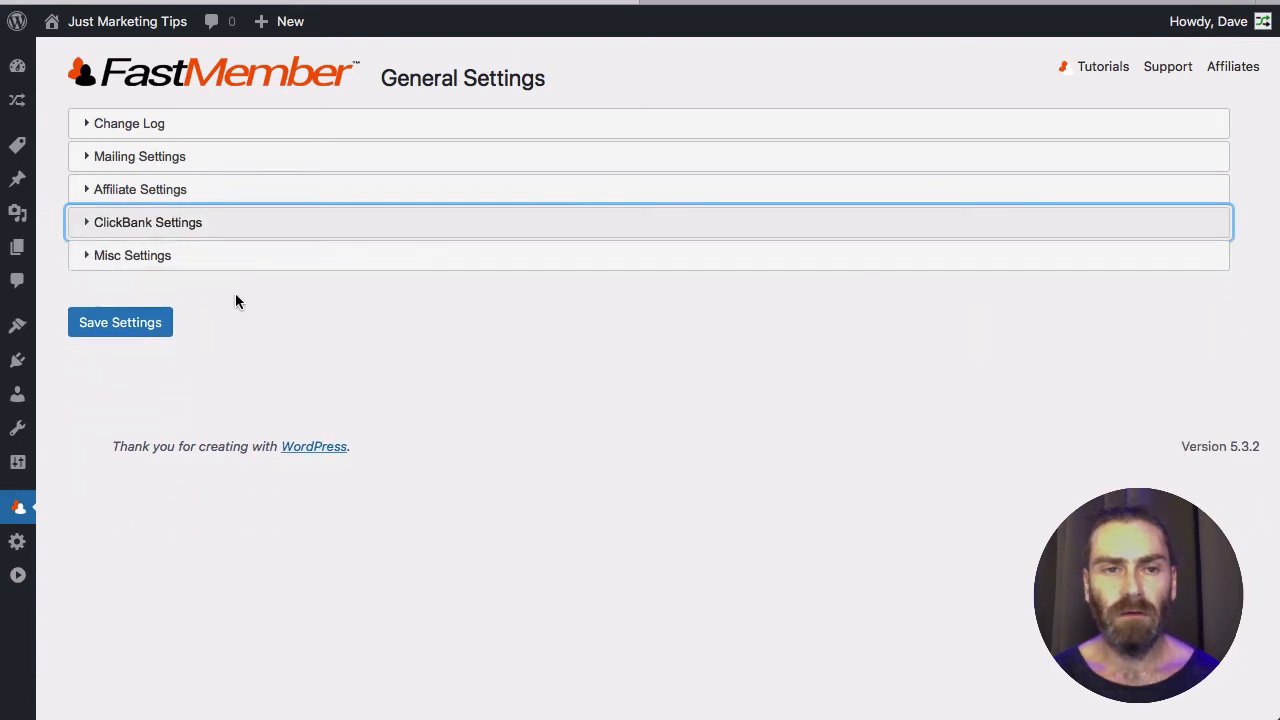
Step: Review the currency and non-member action choices in Misc Settings, keeping U.S. Dollar (USD) and Show Default Signup/Login Message
click(212, 257)
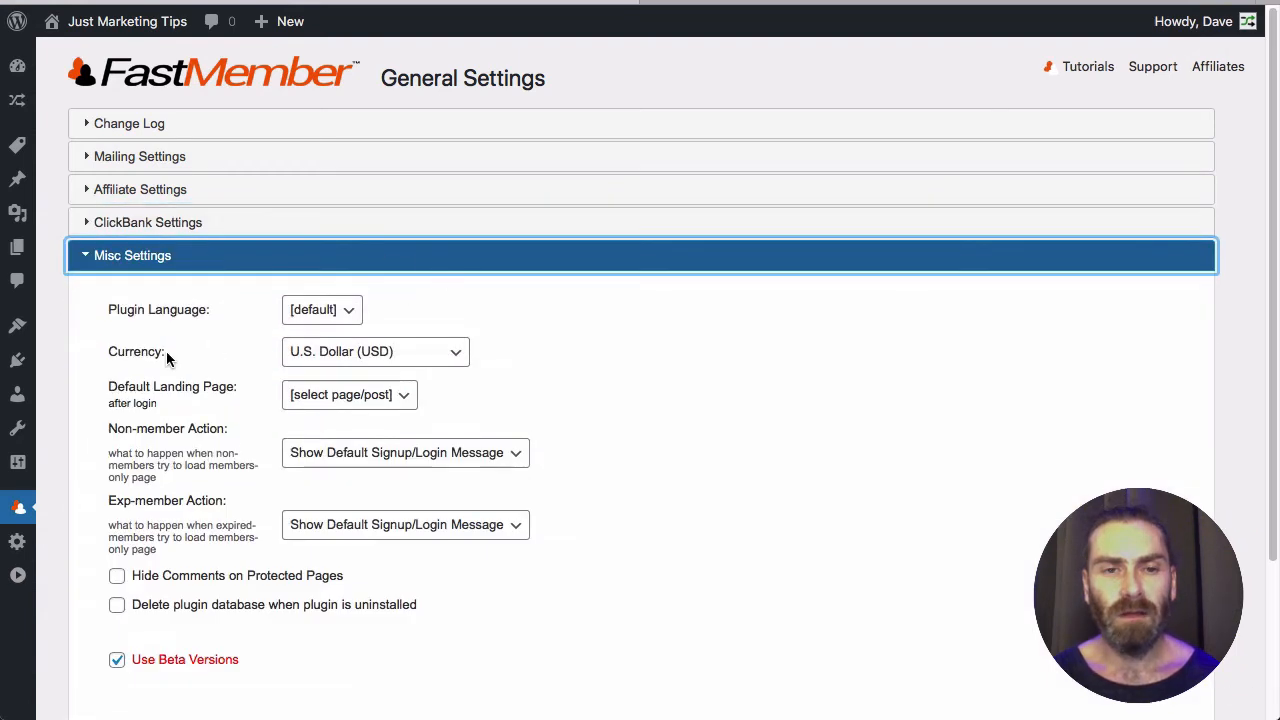
click(350, 352)
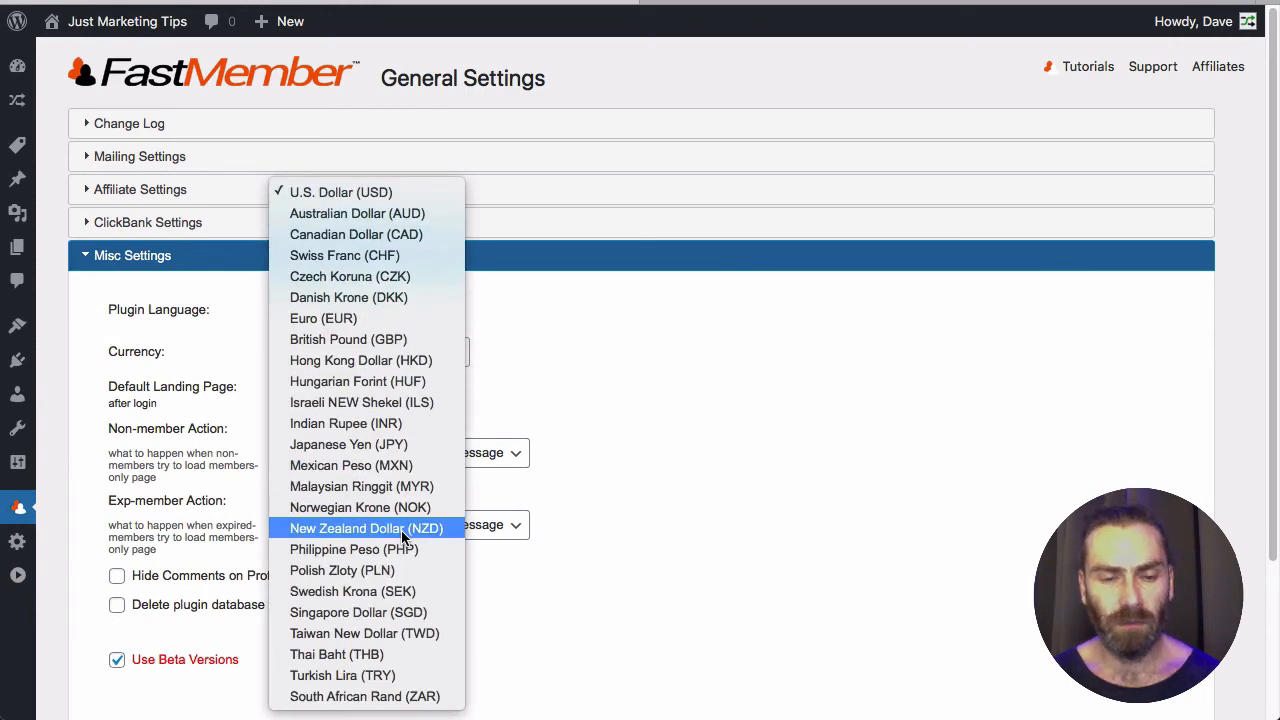
click(380, 192)
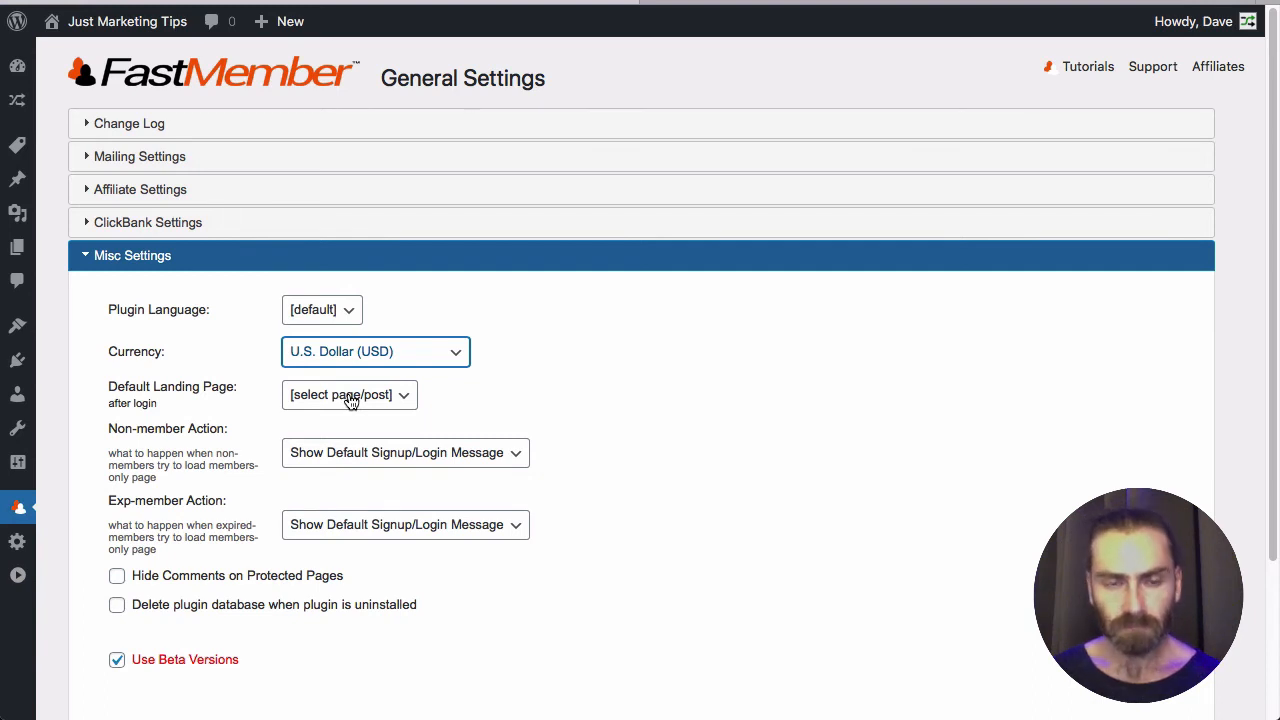
click(427, 458)
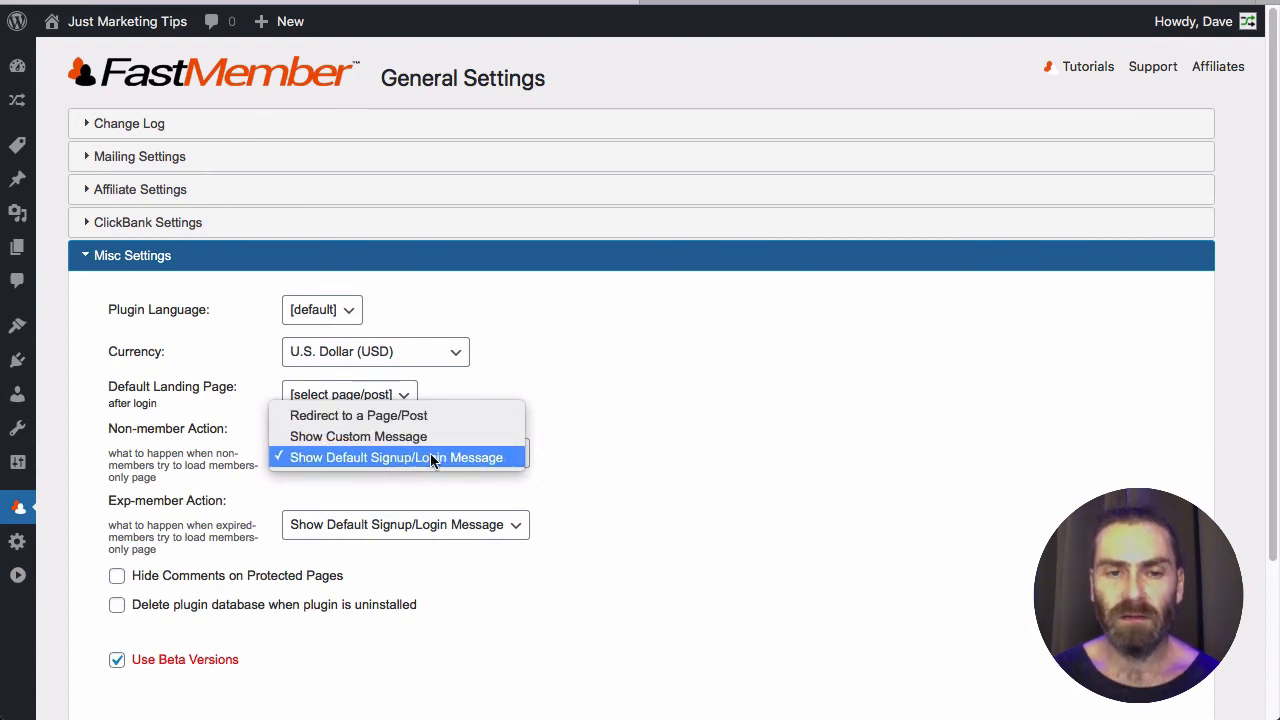
click(478, 486)
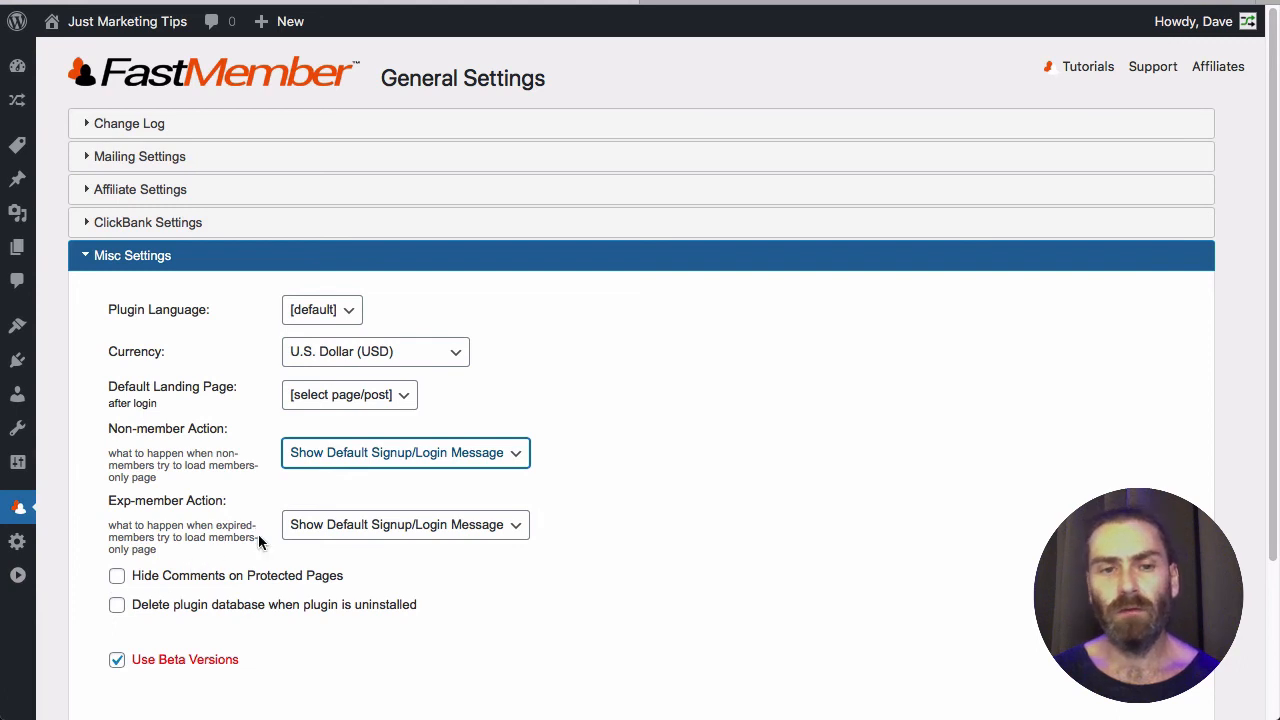
Step: Turn off Use Beta Versions in the Misc Settings and save the FastMember general settings
click(167, 668)
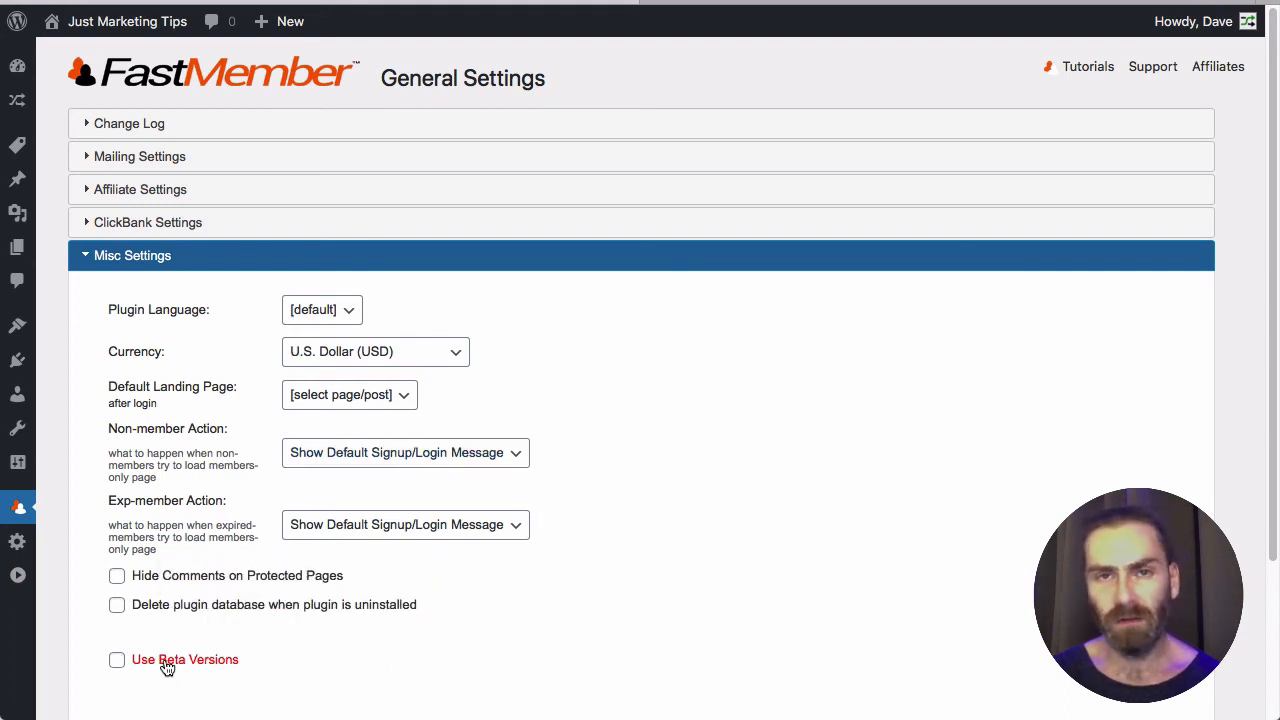
scroll(372, 645, down, 3)
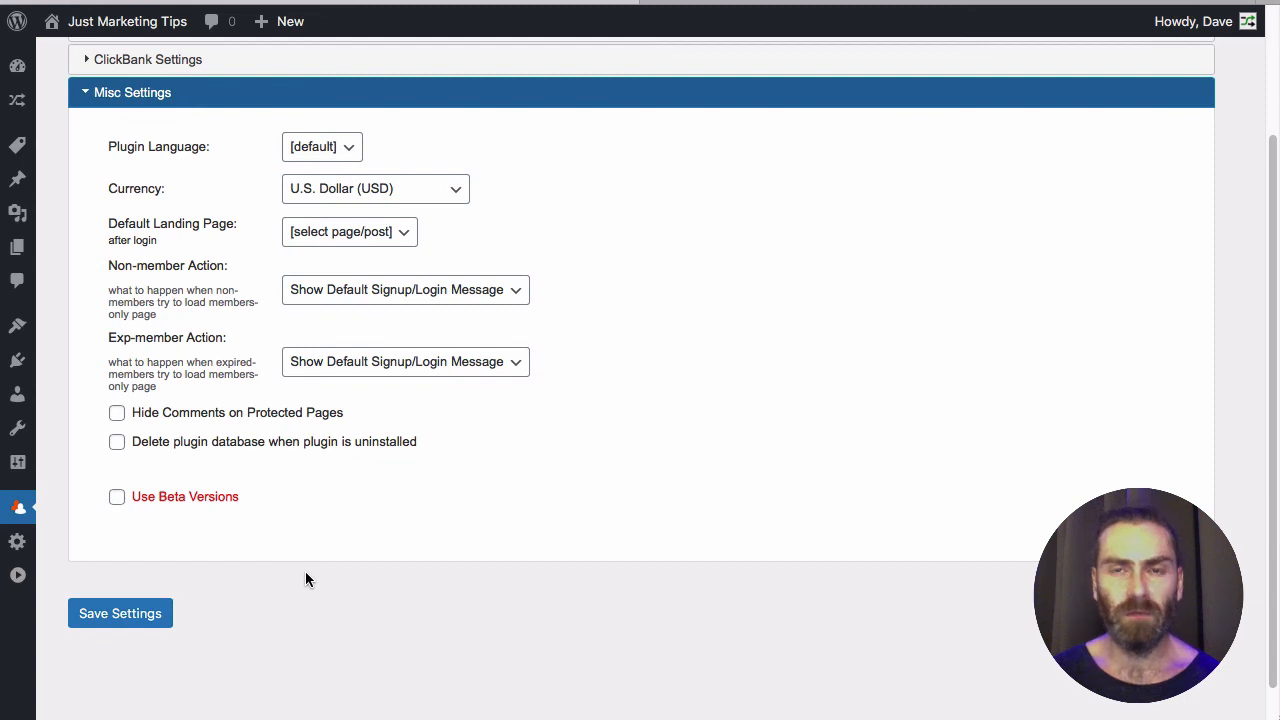
click(168, 500)
click(197, 500)
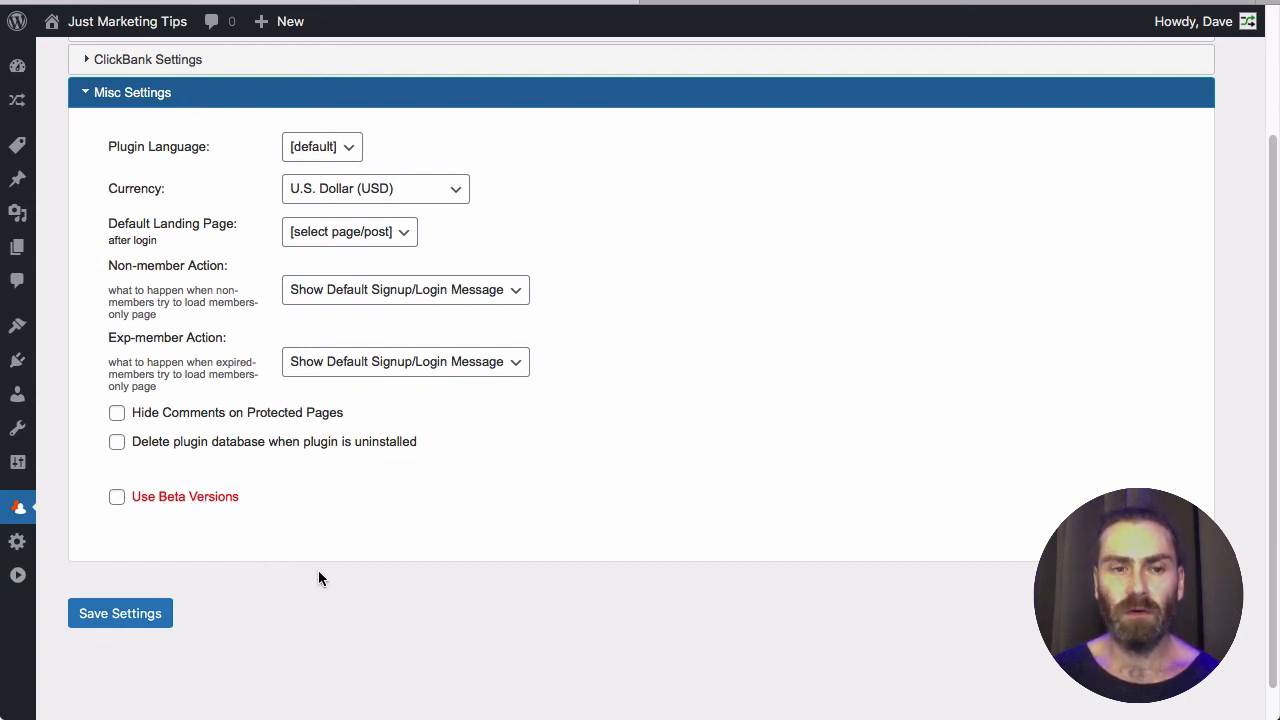
click(131, 616)
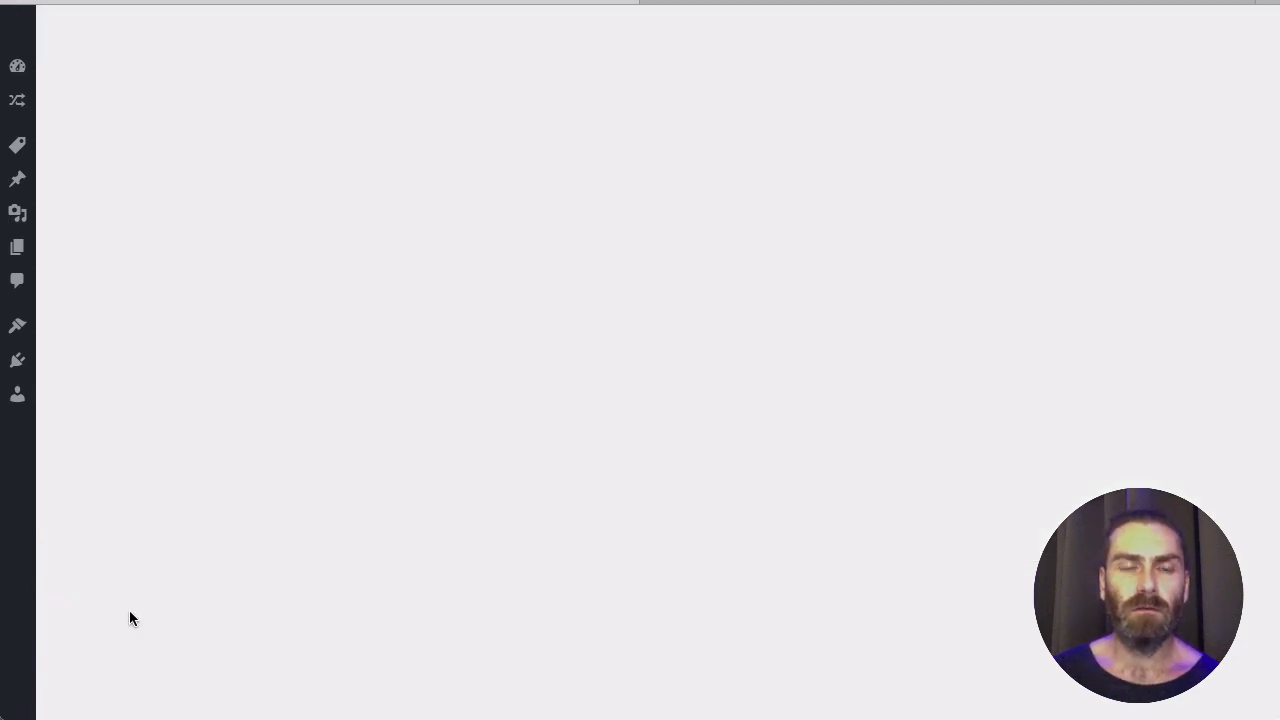